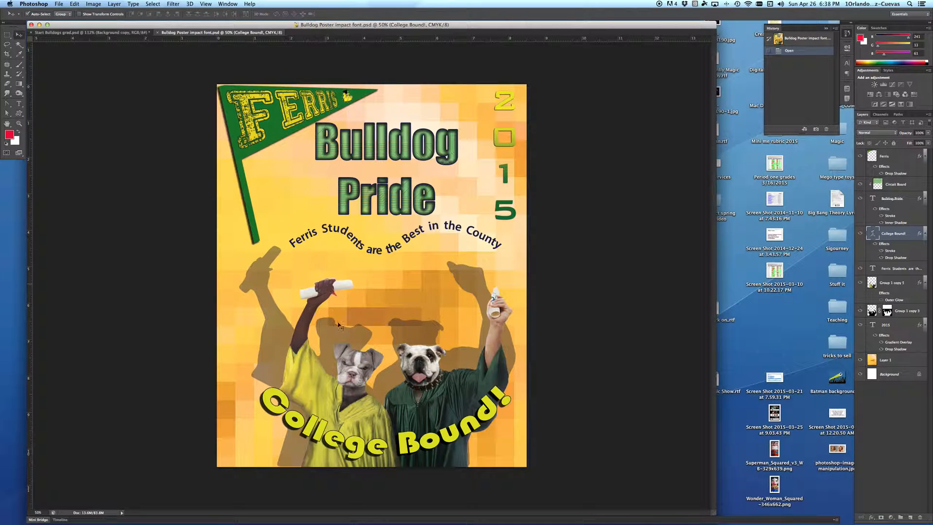
In Start Bulldogs grad.psd, duplicate the Background and Background copy layers within the same document
{"action": "left_click", "coordinate": [145, 33]}
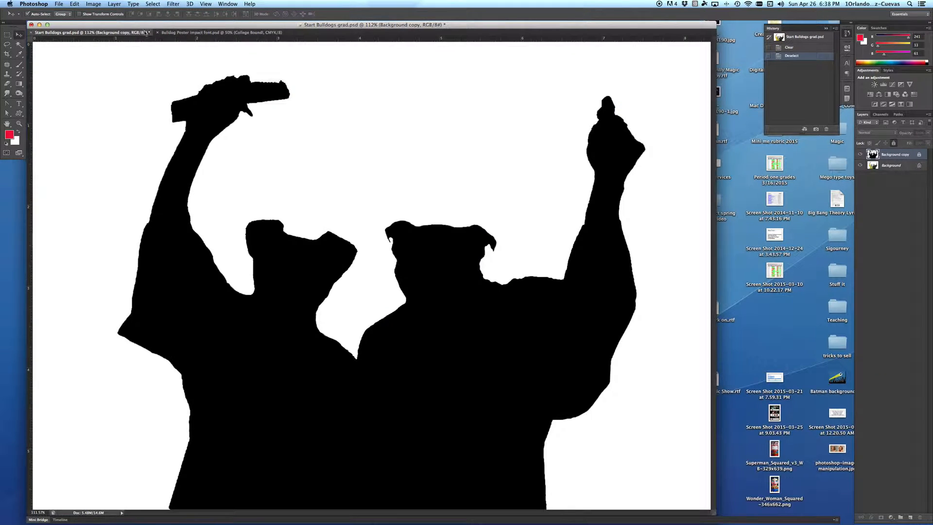
{"action": "left_click", "coordinate": [73, 3]}
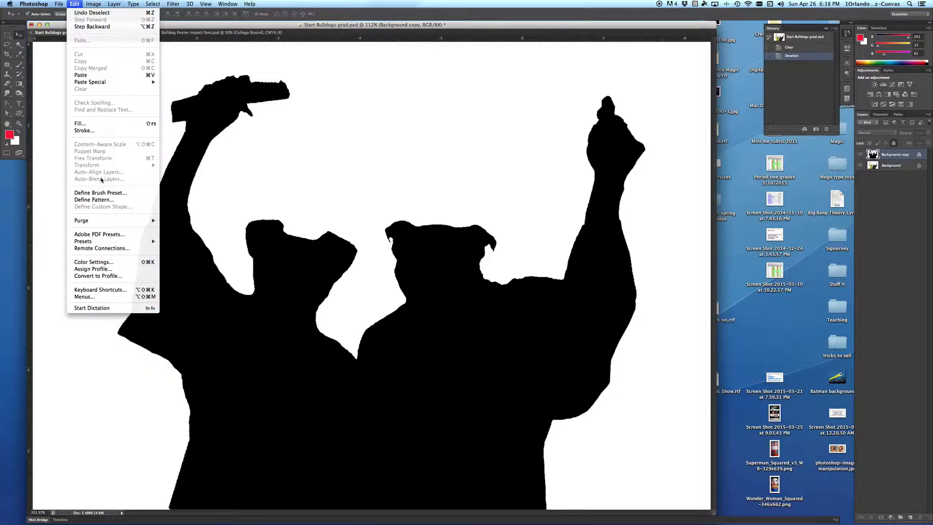
{"action": "left_click", "coordinate": [339, 28]}
{"action": "left_click", "coordinate": [907, 166]}
{"action": "left_click", "coordinate": [910, 155]}
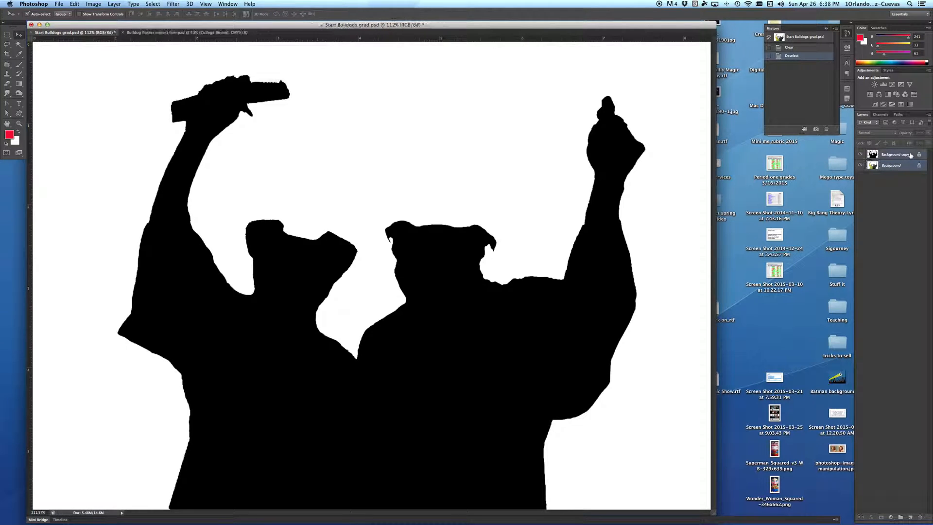
{"action": "left_click", "coordinate": [928, 113]}
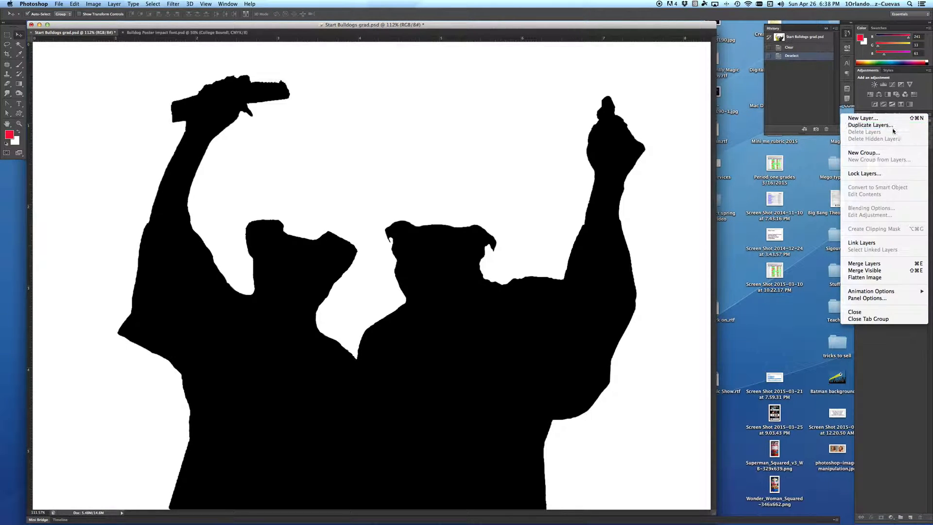
{"action": "left_click", "coordinate": [929, 115]}
{"action": "left_click", "coordinate": [929, 114]}
{"action": "left_click", "coordinate": [909, 130]}
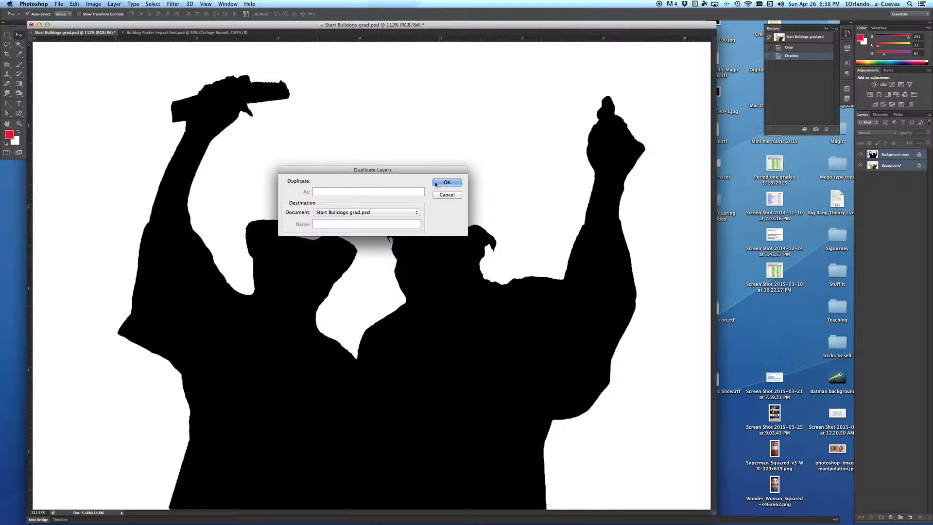
{"action": "left_click", "coordinate": [440, 183]}
Unlock the duplicated silhouette layer and hide the original Background copy and Background layers
{"action": "left_click", "coordinate": [920, 156]}
{"action": "left_click", "coordinate": [894, 143]}
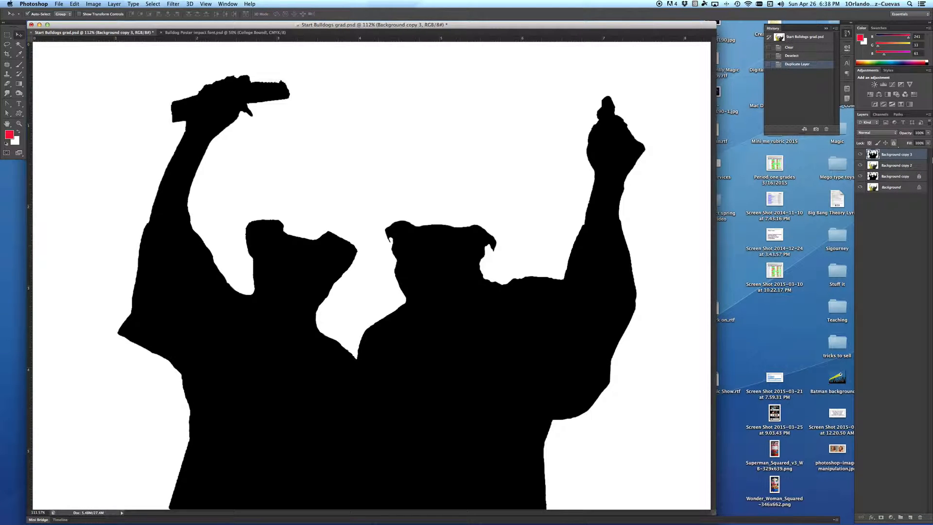
{"action": "left_click", "coordinate": [921, 167]}
{"action": "left_click", "coordinate": [860, 176]}
{"action": "left_click", "coordinate": [861, 187]}
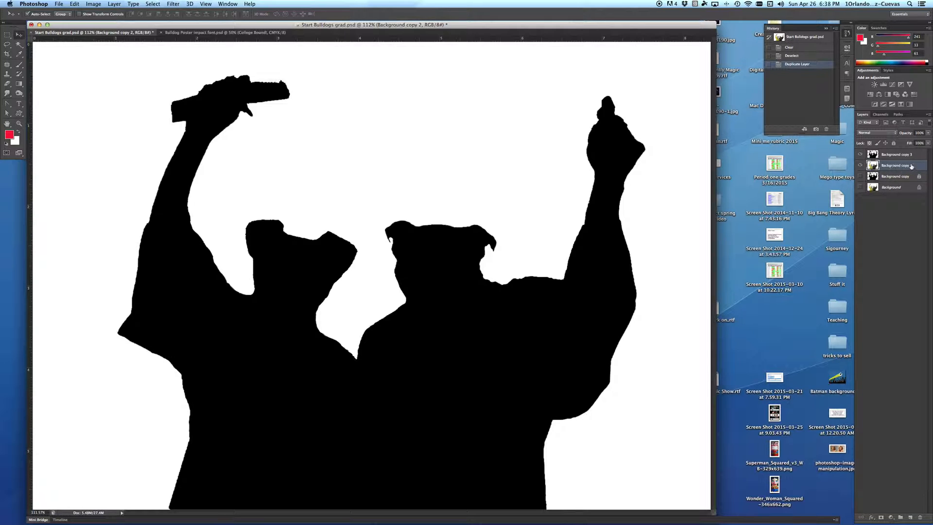
Move the Background copy 2 layer above Background copy 3 and hide it, leaving only the silhouette layer visible
{"action": "left_click_drag", "start_coordinate": [913, 167], "coordinate": [914, 153]}
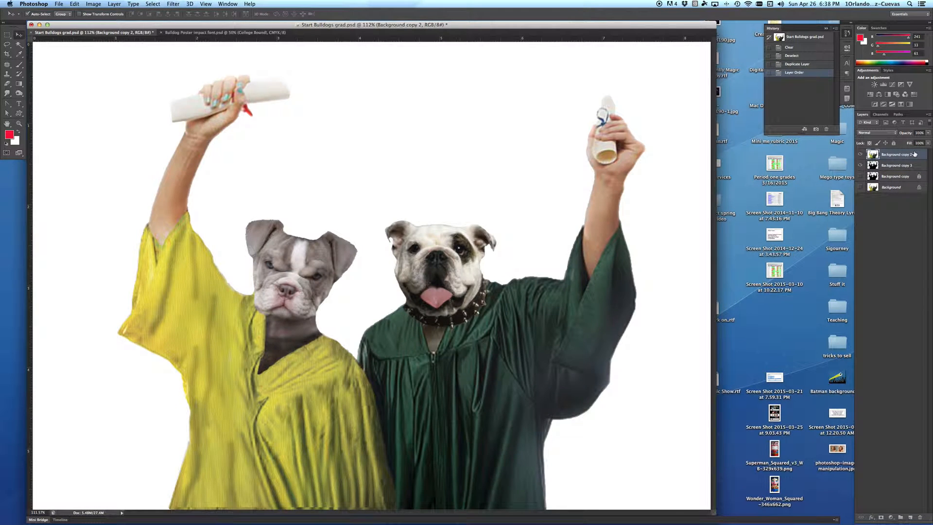
{"action": "left_click", "coordinate": [861, 154]}
{"action": "left_click", "coordinate": [860, 165]}
Select the black silhouette of both dogs on the Background copy 3 layer with the Magic Wand
{"action": "left_click", "coordinate": [897, 168]}
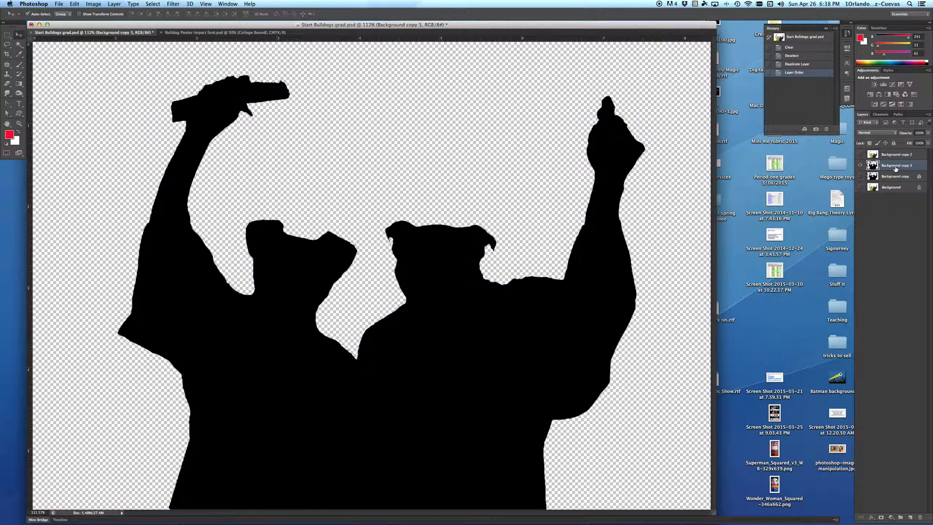
{"action": "left_click", "coordinate": [19, 44]}
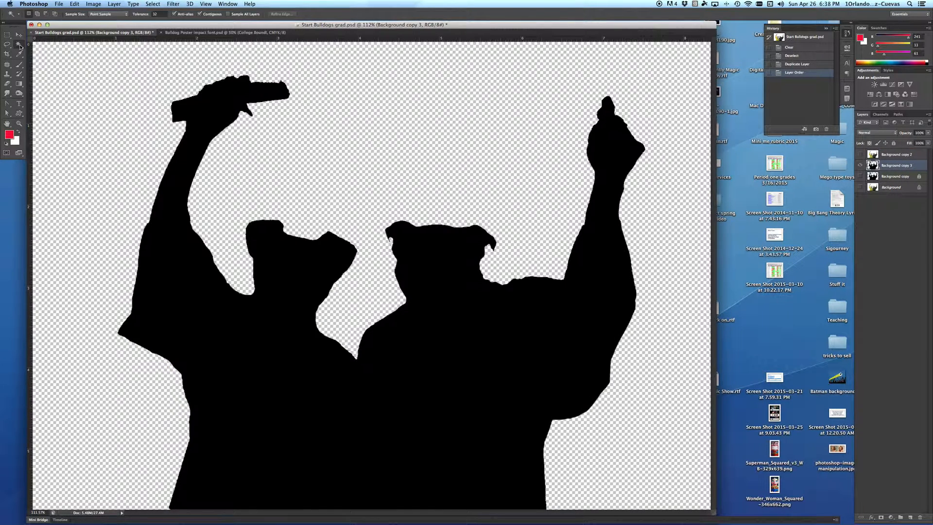
{"action": "left_click", "coordinate": [221, 97]}
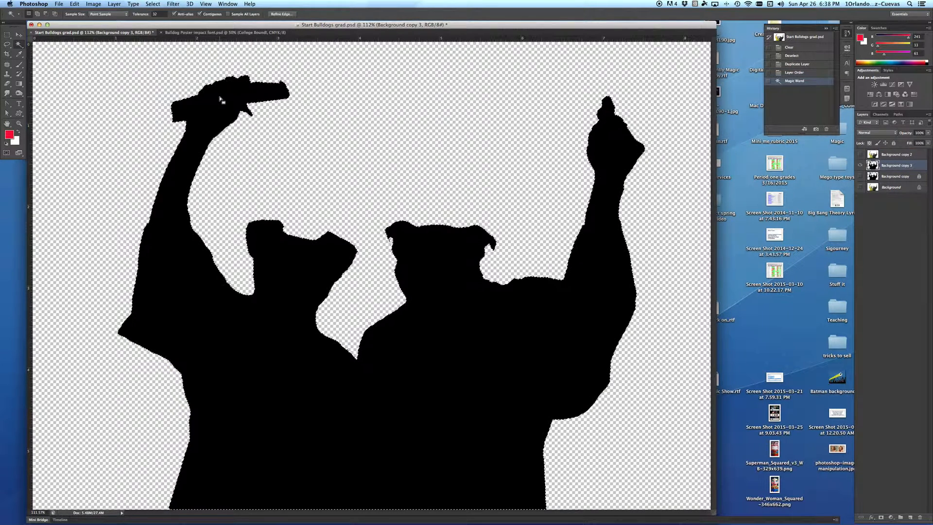
Show the Background copy 2 layer, invert the selection and delete the white background around the dogs
{"action": "left_click", "coordinate": [910, 157]}
{"action": "left_click", "coordinate": [860, 154]}
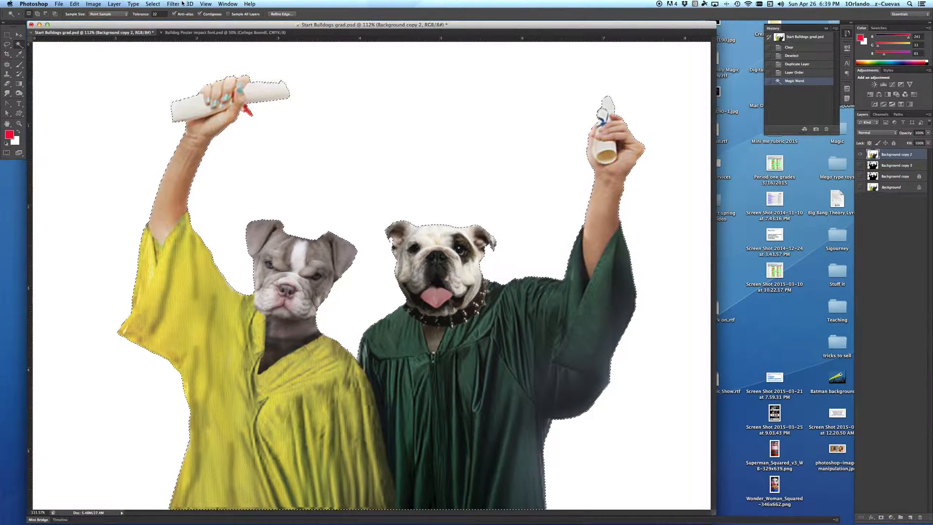
{"action": "left_click", "coordinate": [153, 4]}
{"action": "left_click", "coordinate": [156, 34]}
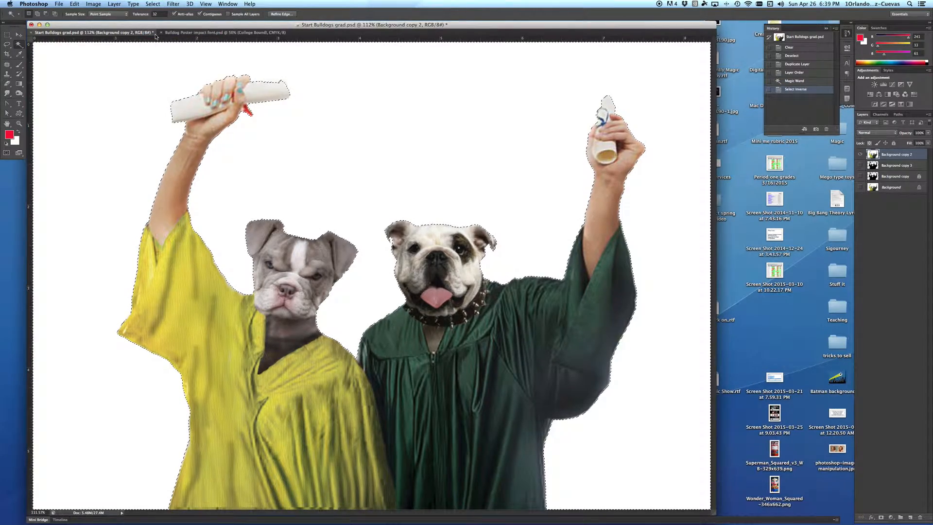
{"action": "key", "text": "Delete"}
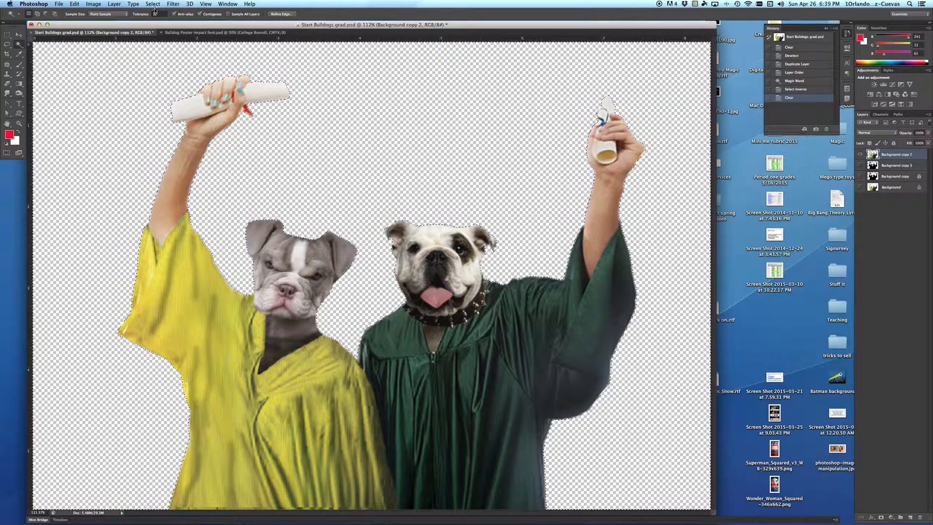
Invert the selection back to the dogs and use Puppet Warp to bend the yellow-gowned dog's raised forearm inward from a pin at the sleeve edge
{"action": "left_click", "coordinate": [155, 5]}
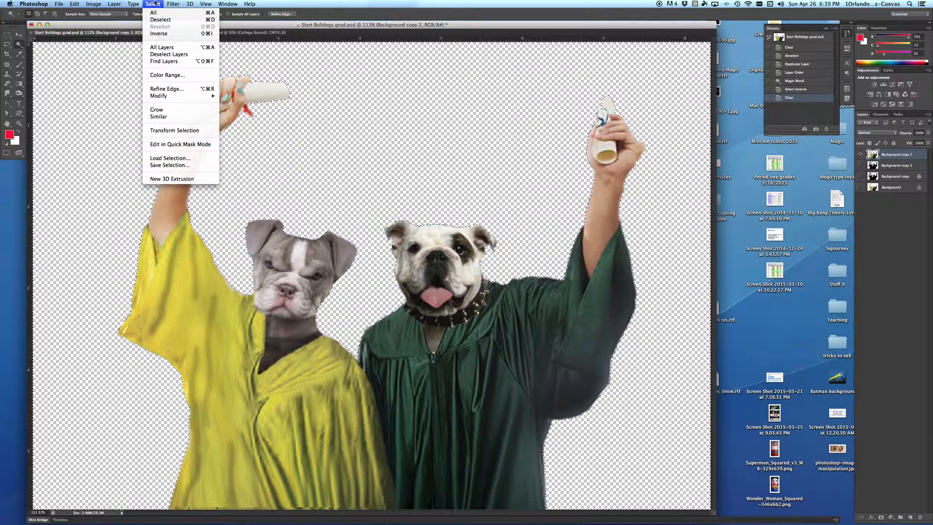
{"action": "left_click", "coordinate": [162, 35]}
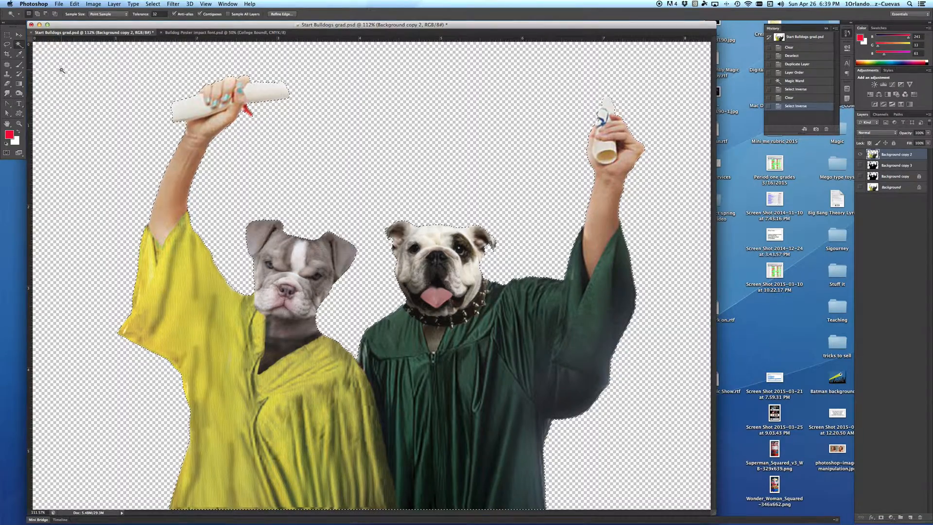
{"action": "left_click", "coordinate": [76, 4]}
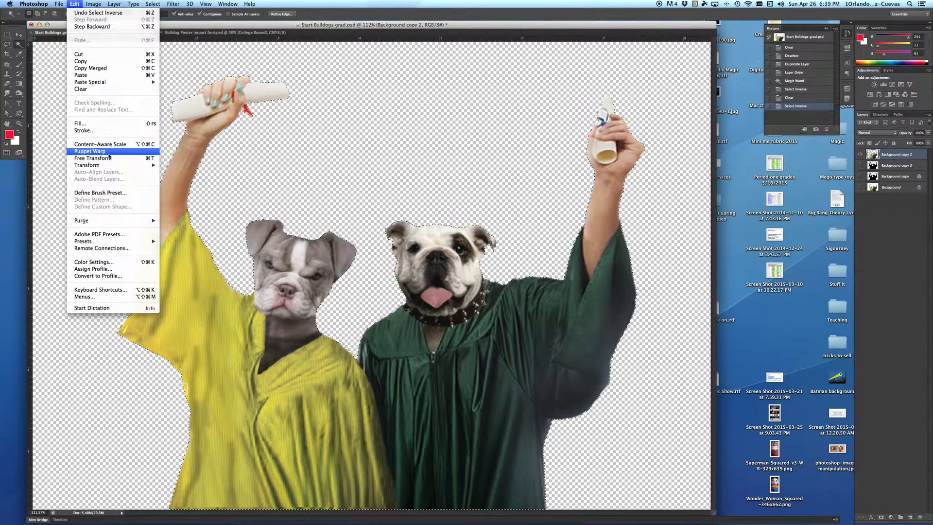
{"action": "left_click", "coordinate": [90, 151]}
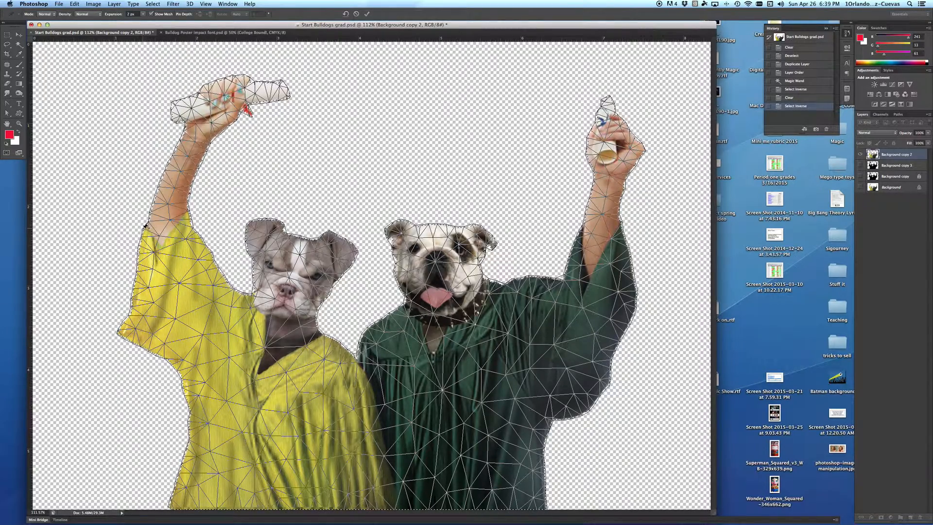
{"action": "left_click", "coordinate": [144, 228]}
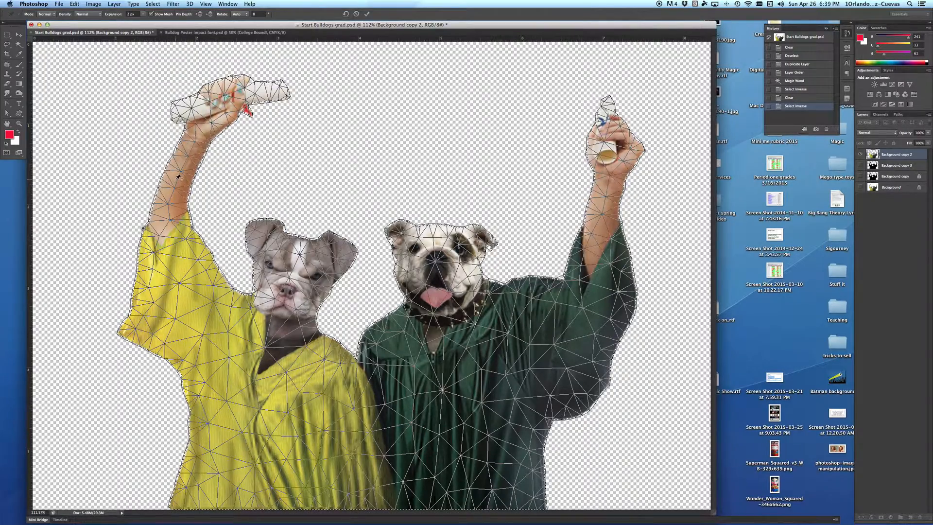
{"action": "left_click_drag", "start_coordinate": [179, 177], "coordinate": [208, 163]}
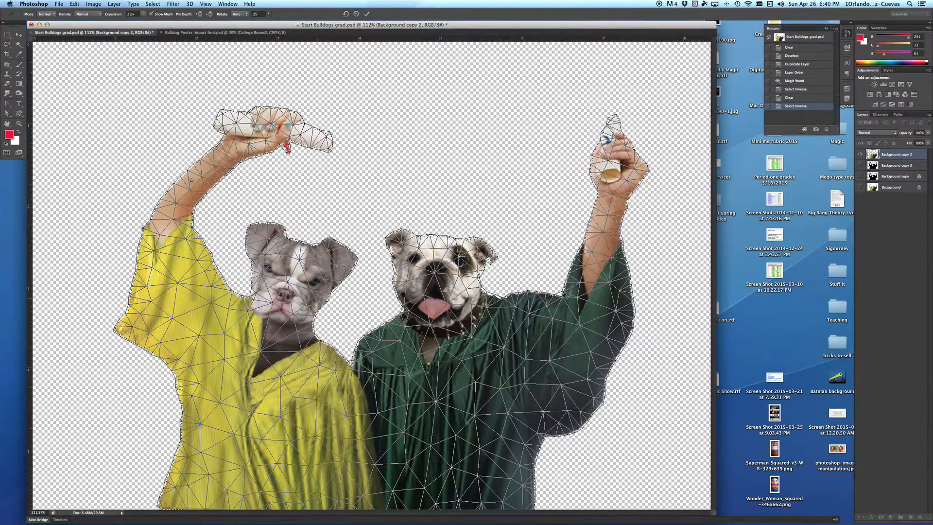
Pin the green-gowned dog's sleeve, bend its raised forearm inward toward the heads, then apply the Puppet Warp and deselect
{"action": "left_click_drag", "start_coordinate": [564, 295], "coordinate": [573, 292]}
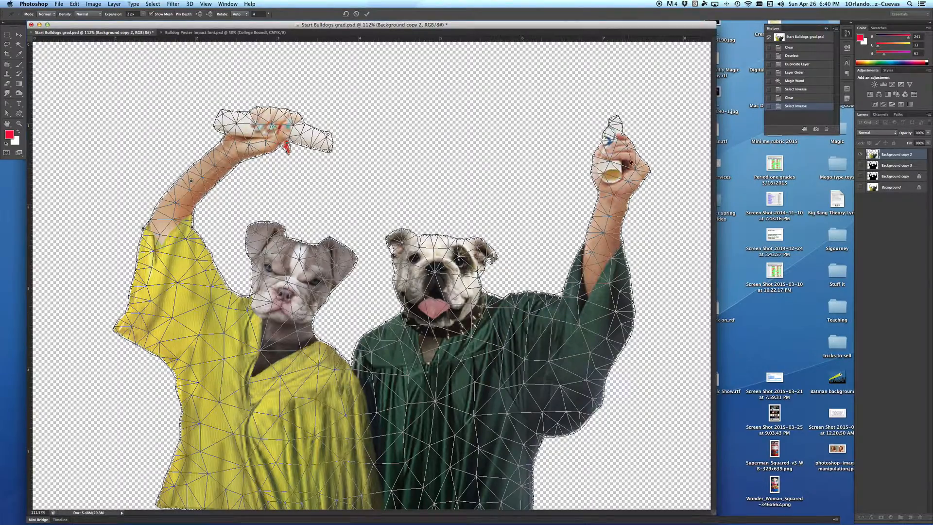
{"action": "left_click_drag", "start_coordinate": [628, 156], "coordinate": [519, 155]}
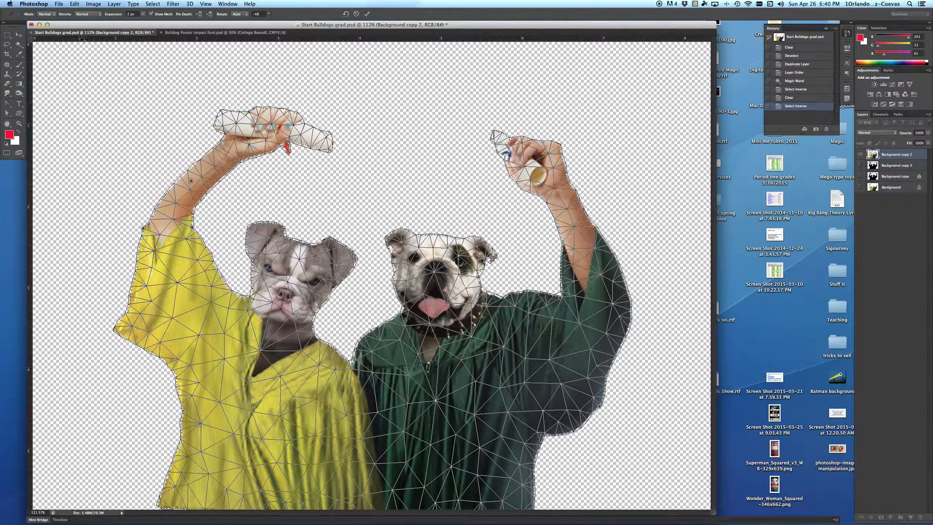
{"action": "left_click", "coordinate": [19, 36]}
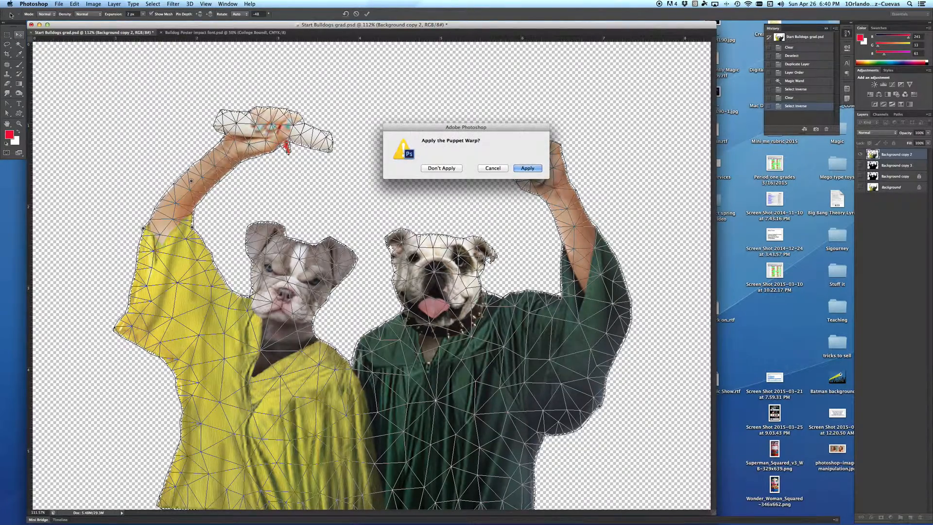
{"action": "left_click", "coordinate": [523, 170]}
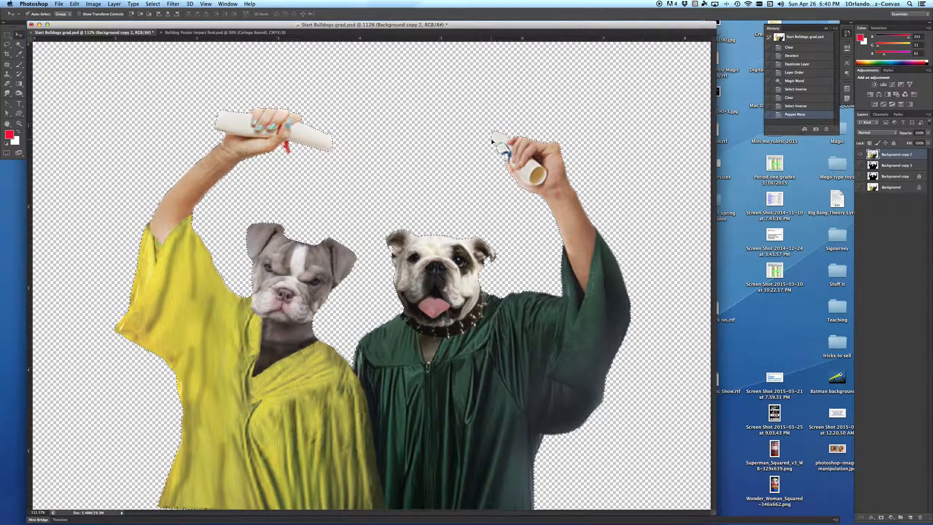
{"action": "key", "text": "super+d"}
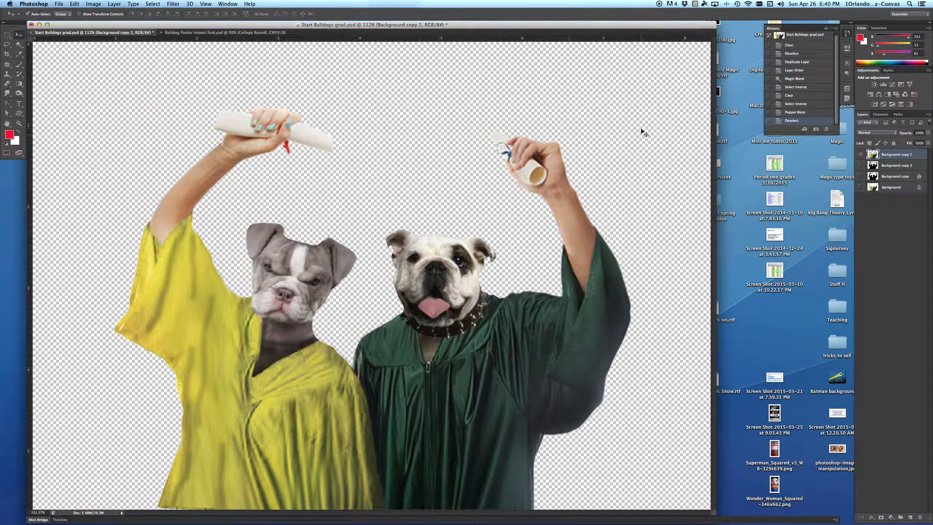
Show the black silhouette layer Background copy 3 and lower its opacity to make a light grey shadow behind the dogs
{"action": "left_click", "coordinate": [861, 165]}
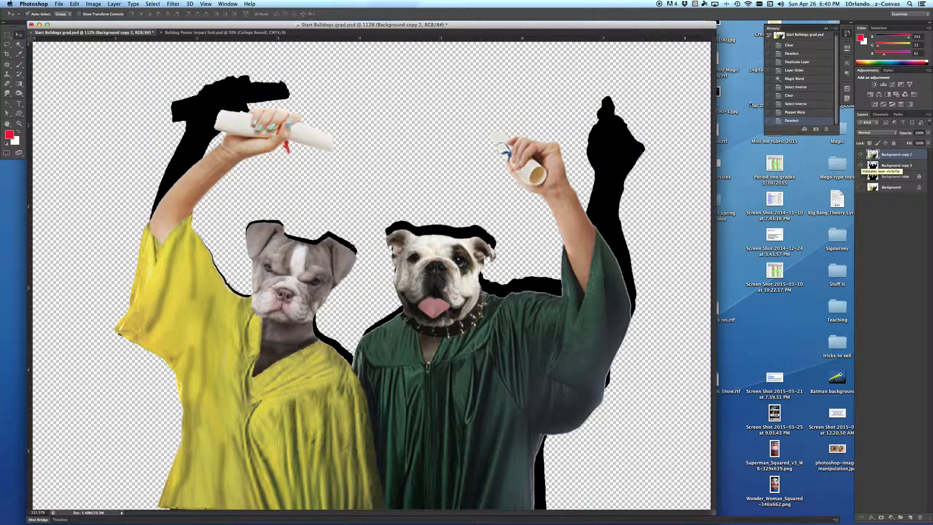
{"action": "left_click", "coordinate": [910, 166]}
{"action": "left_click", "coordinate": [929, 133]}
{"action": "left_click_drag", "start_coordinate": [926, 141], "coordinate": [905, 143]}
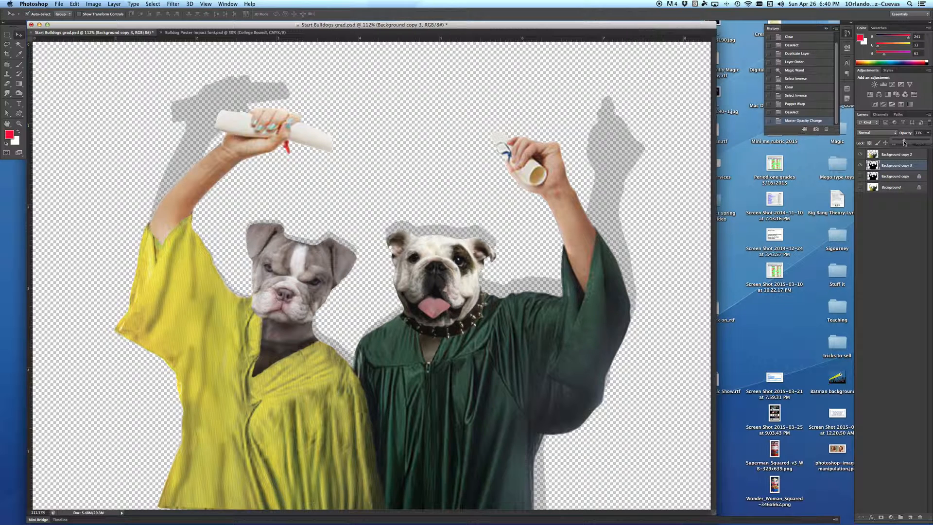